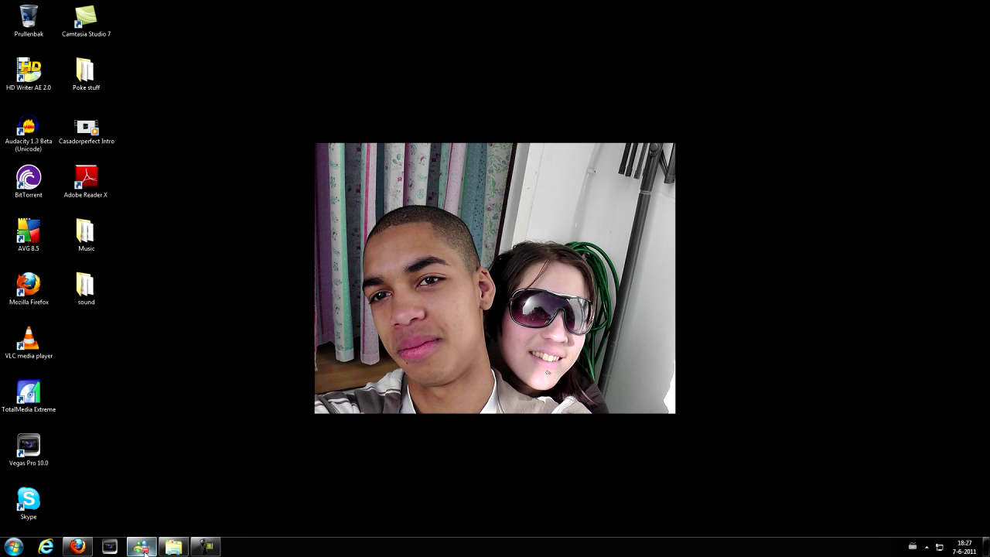
Copy Pokemon White Version.nds.sav from the J: drive's Games folder, then close that window
left_click(173, 546)
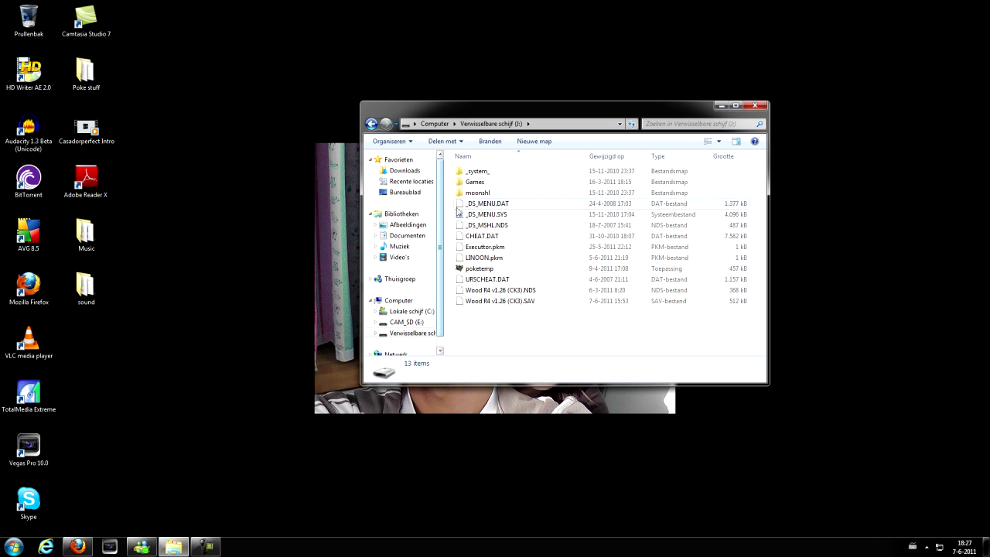
double_click(480, 183)
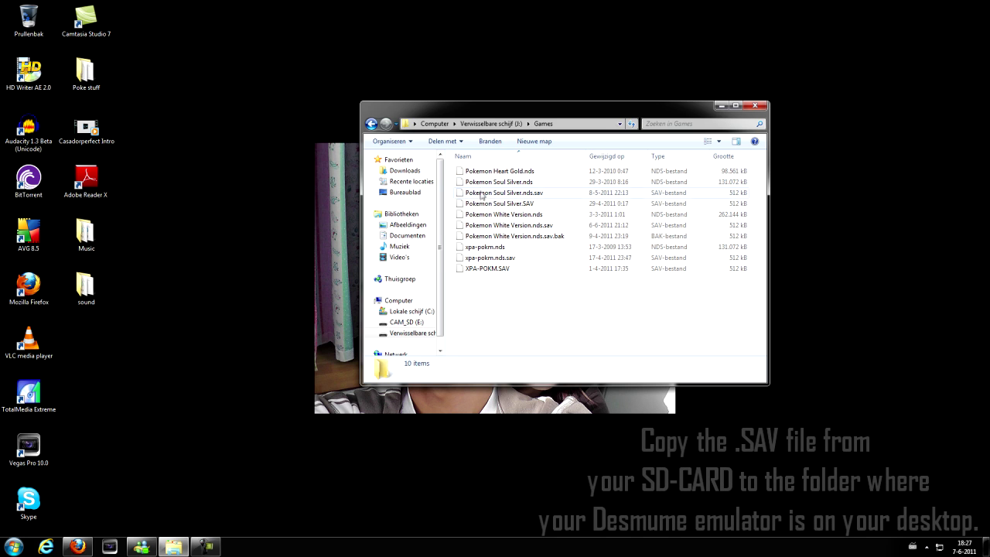
left_click(485, 225)
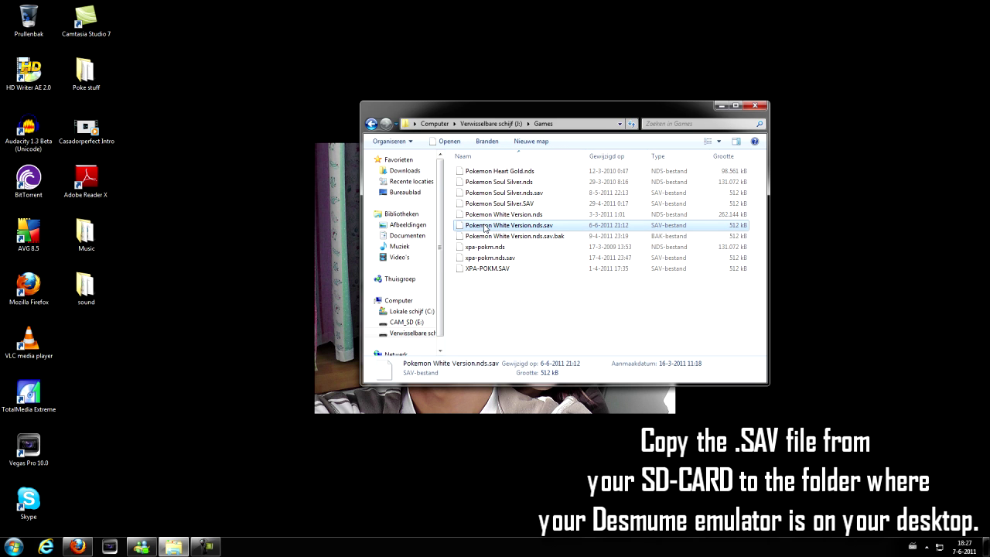
right_click(485, 225)
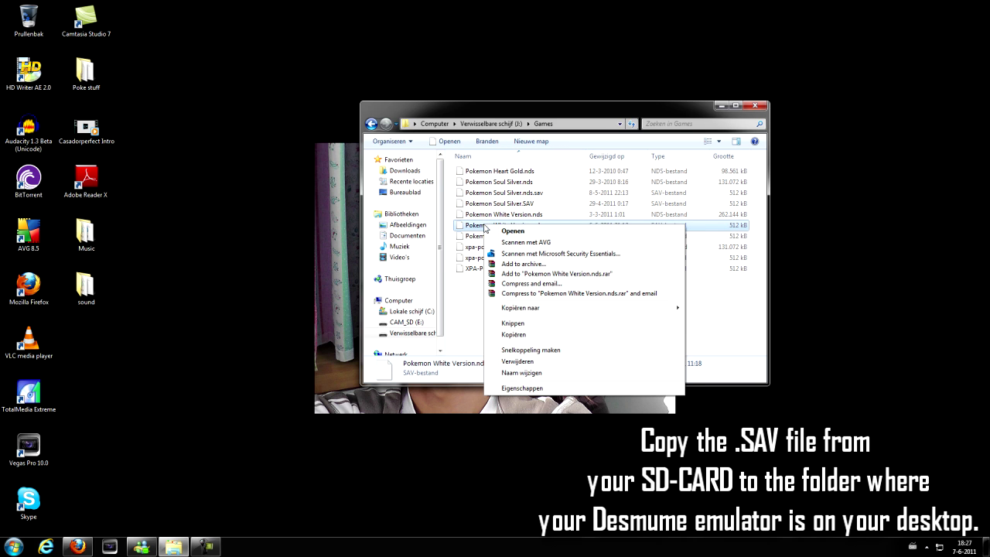
left_click(523, 334)
left_click(758, 106)
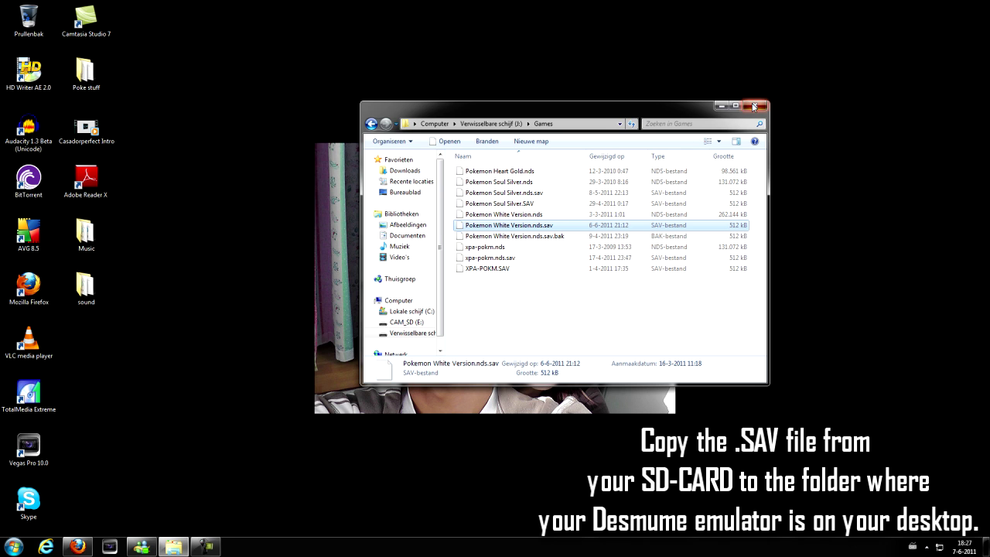
Paste the copied save into Poke stuff > Desmume, replacing the existing file, and launch DeSmuME
double_click(92, 73)
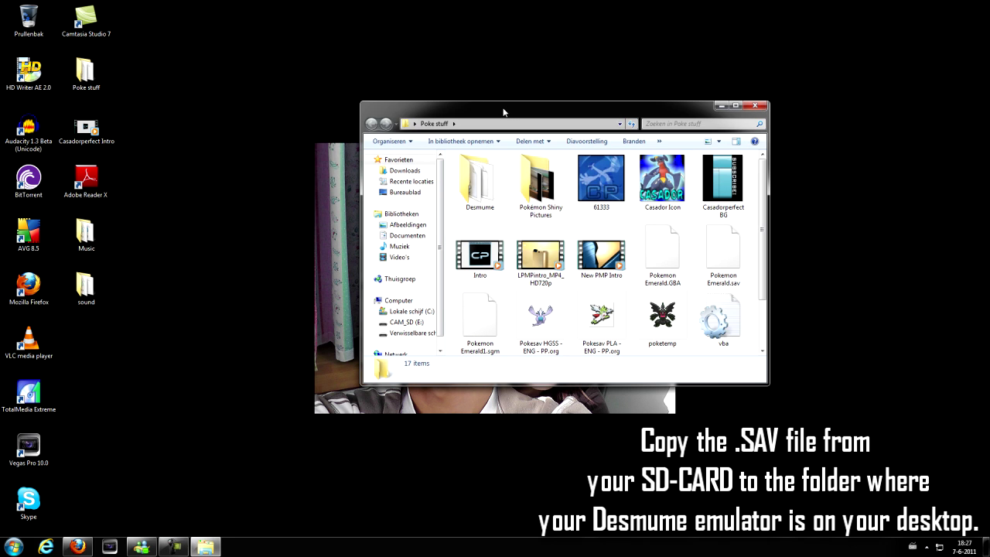
double_click(483, 177)
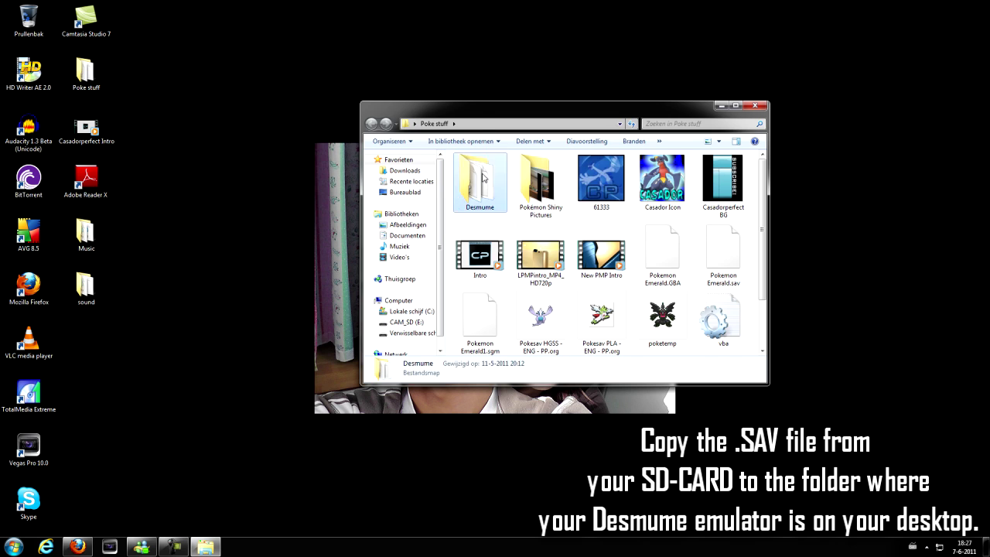
double_click(493, 115)
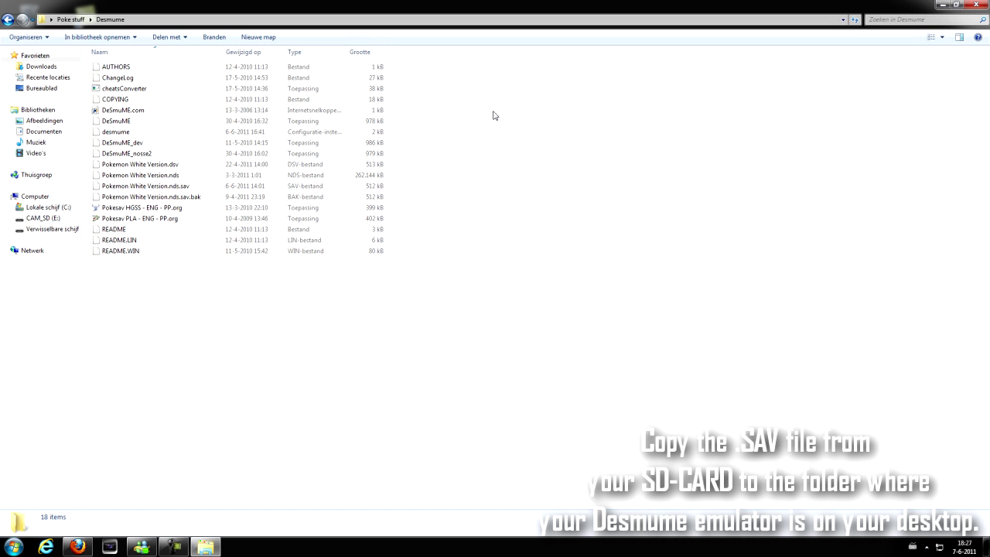
right_click(141, 292)
left_click(164, 361)
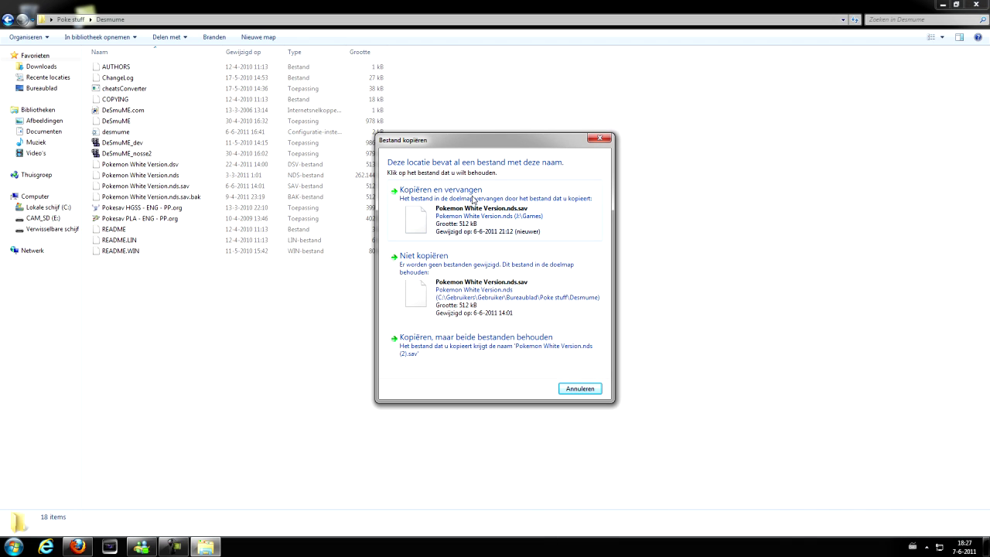
left_click(473, 198)
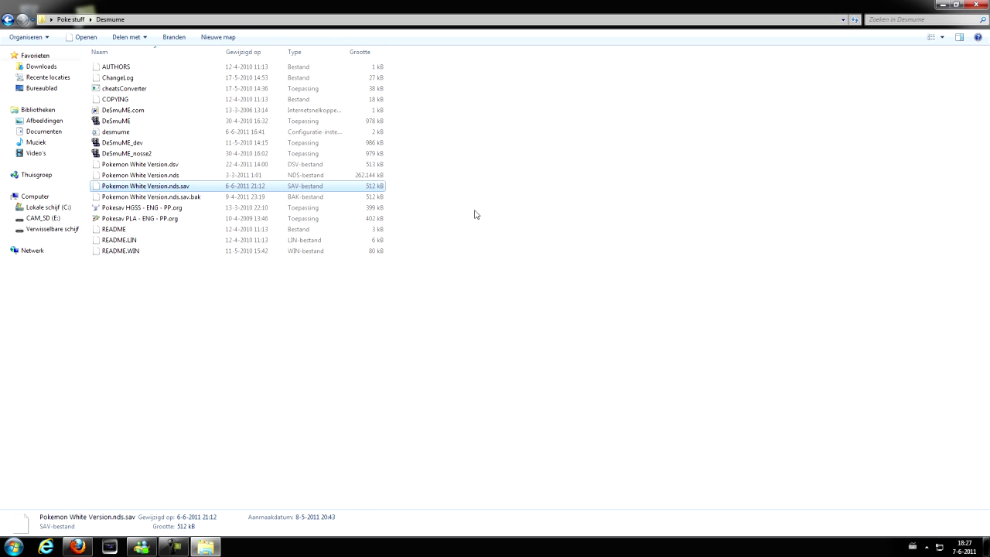
double_click(116, 122)
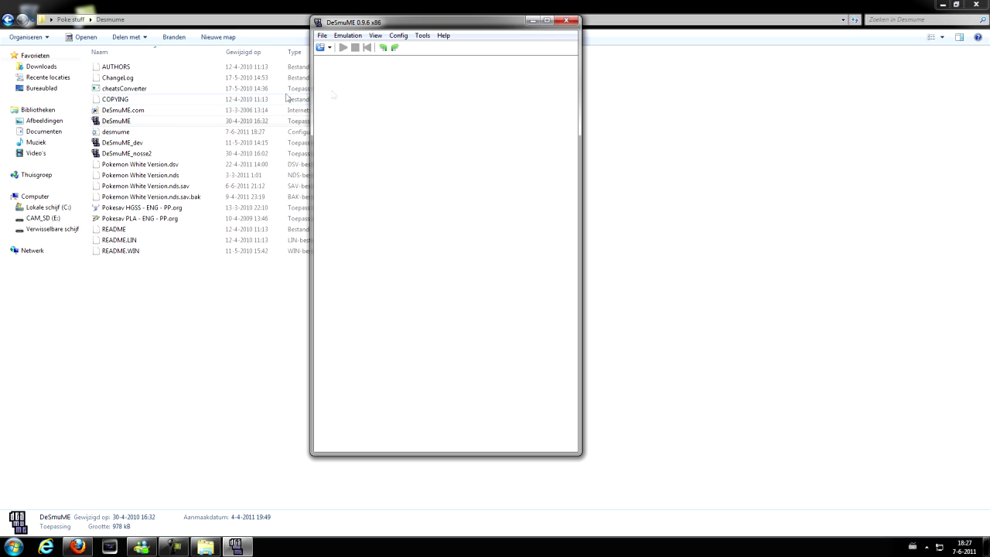
Close the Desmume folder and load the Pokemon White Version.nds ROM in DeSmuME
left_click(976, 6)
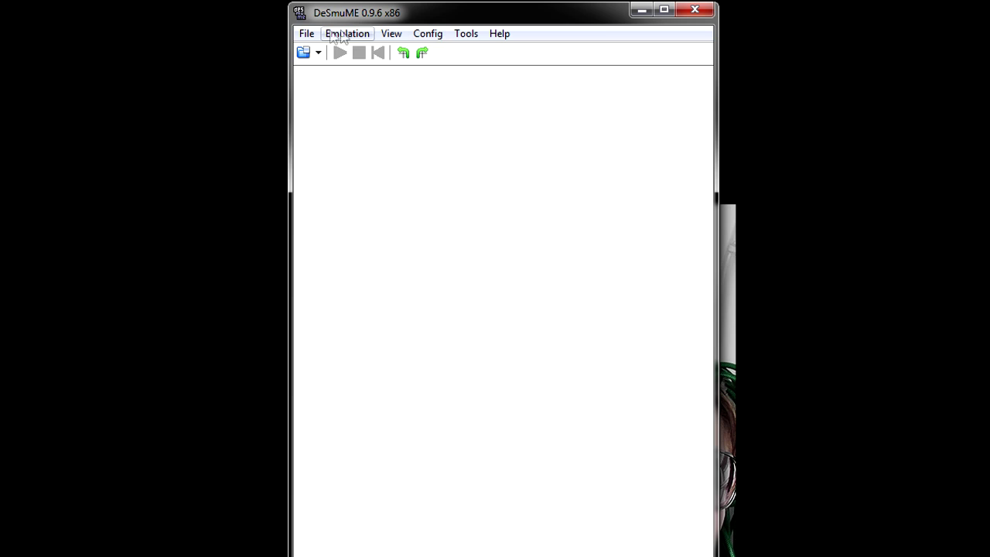
left_click(322, 35)
left_click(323, 52)
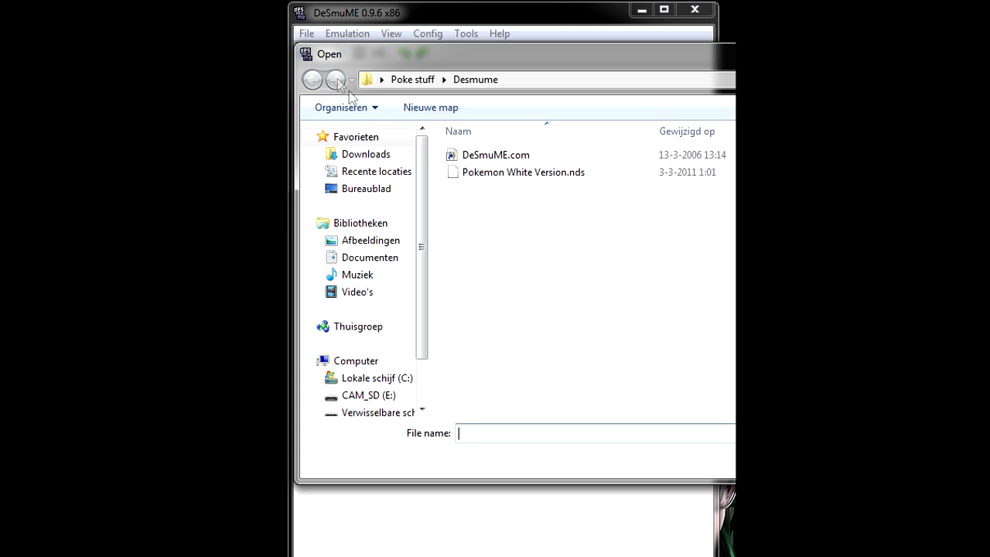
double_click(509, 174)
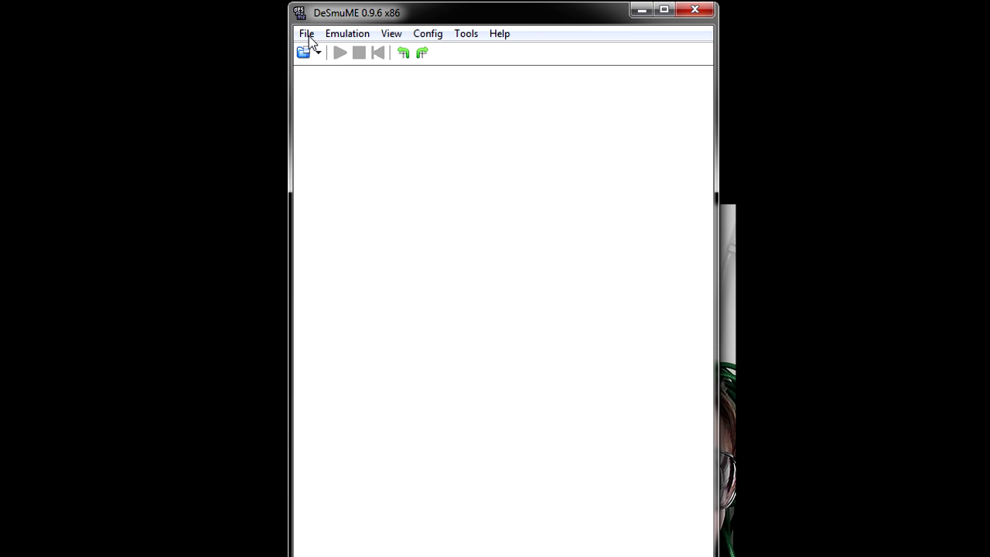
Import the Pokemon White Version .sav file as backup memory
left_click(309, 35)
left_click(349, 209)
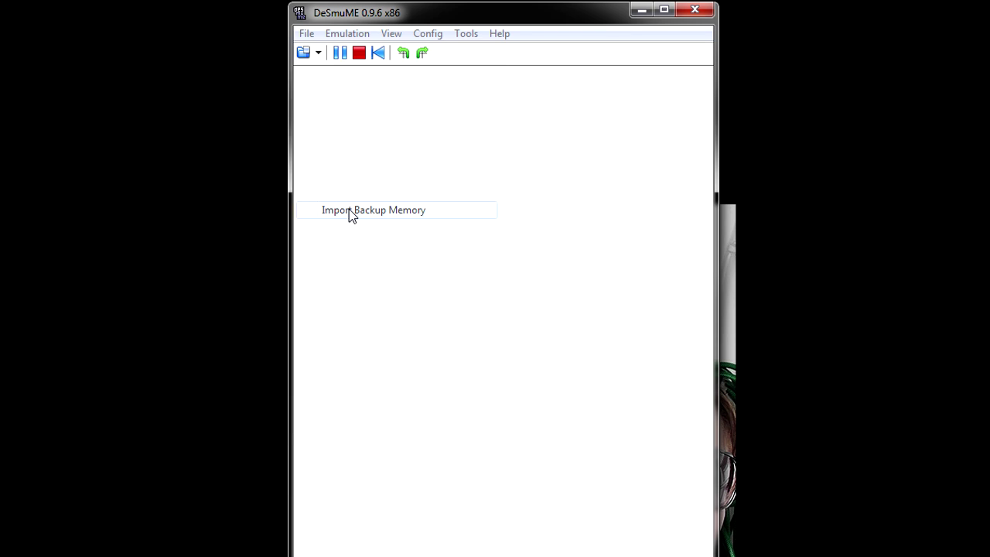
double_click(490, 175)
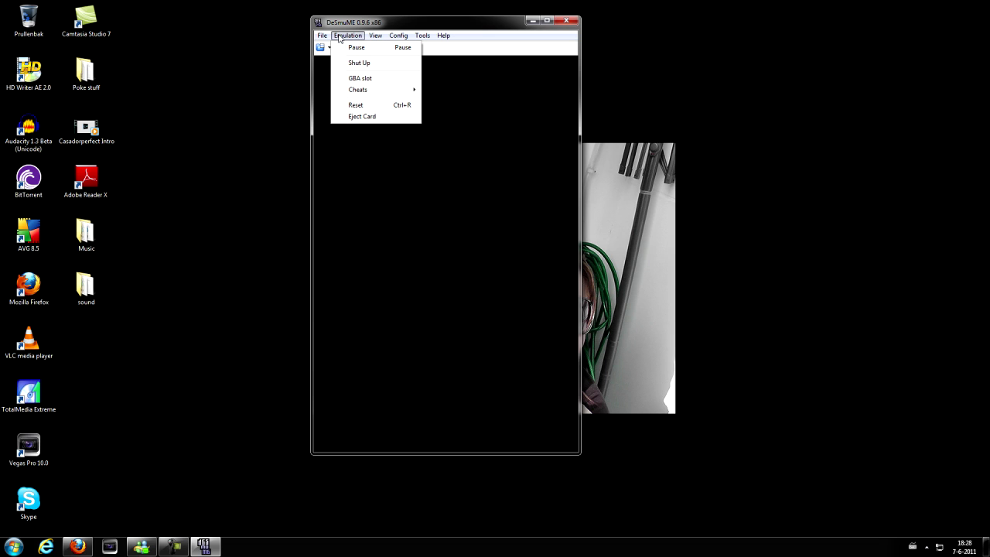
mouse_move(379, 37)
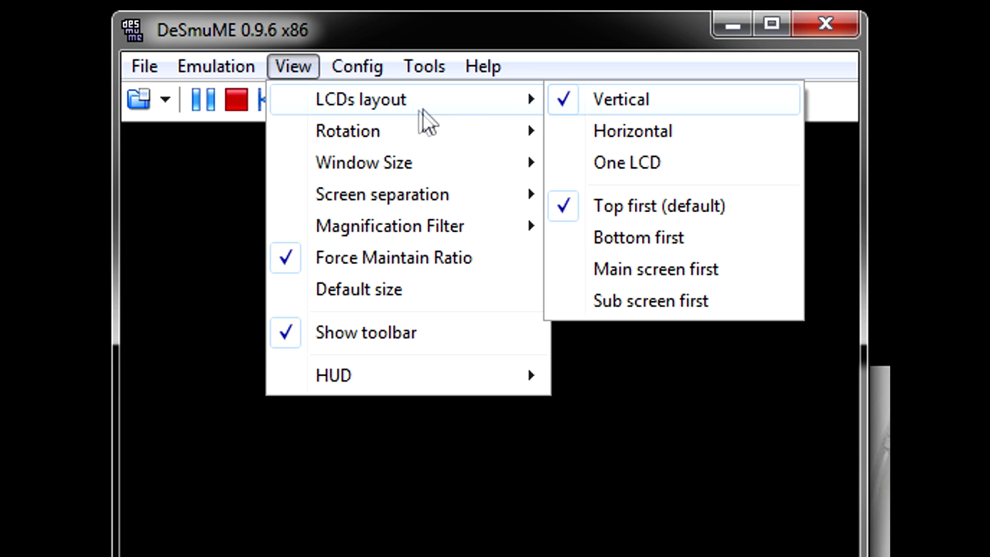
mouse_move(410, 143)
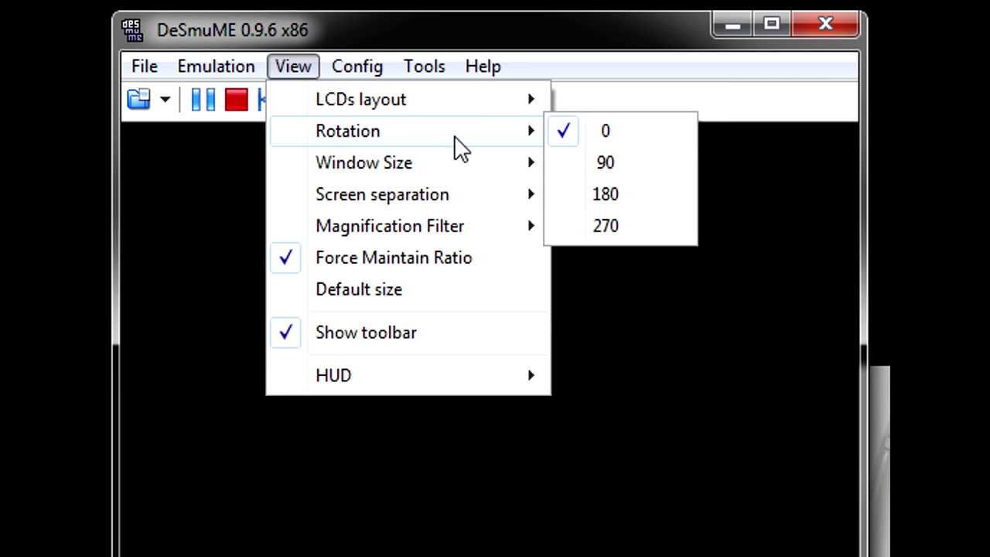
mouse_move(454, 167)
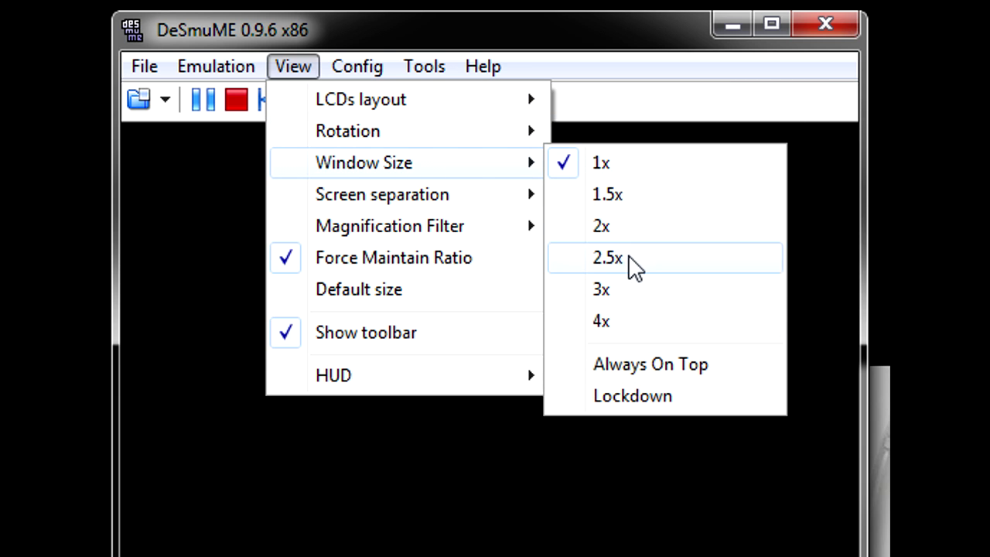
mouse_move(420, 212)
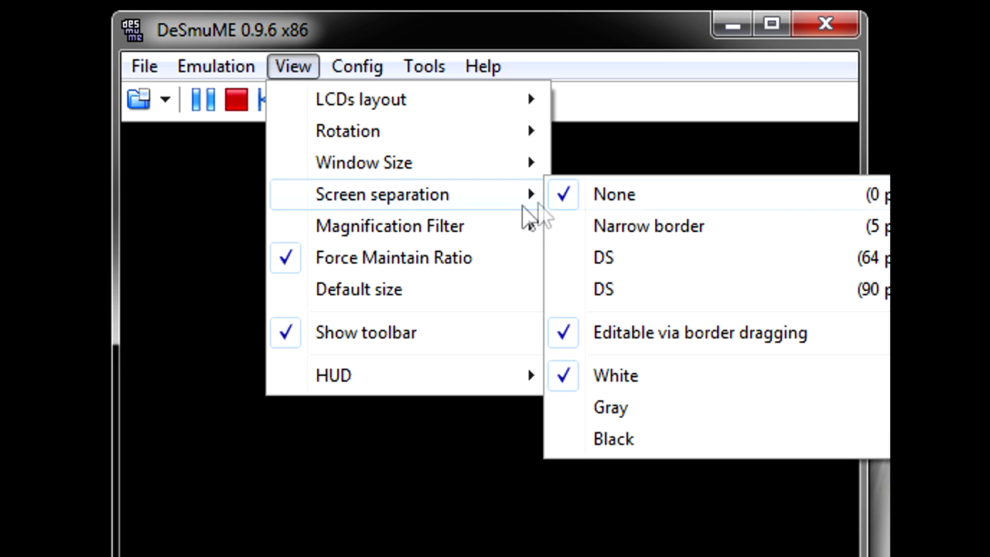
mouse_move(404, 232)
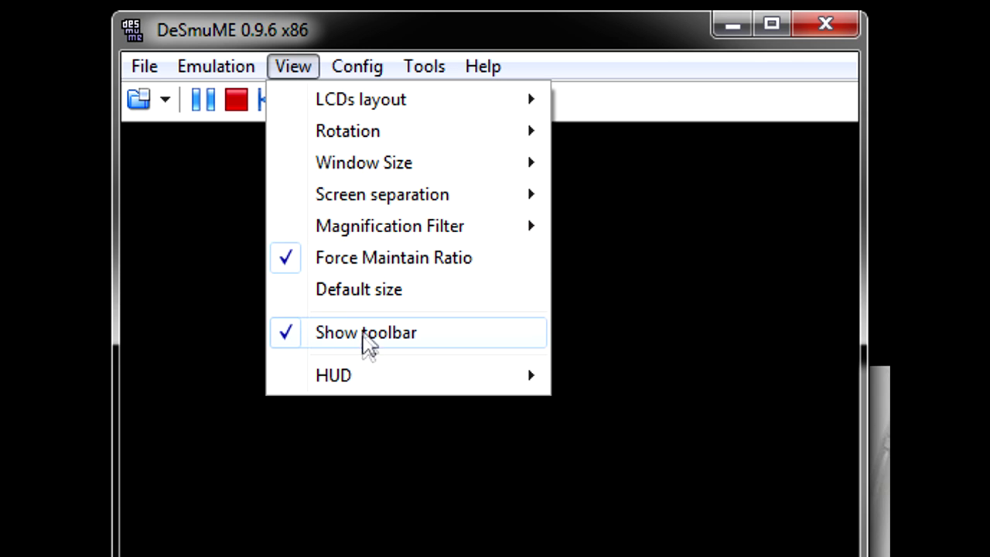
mouse_move(345, 78)
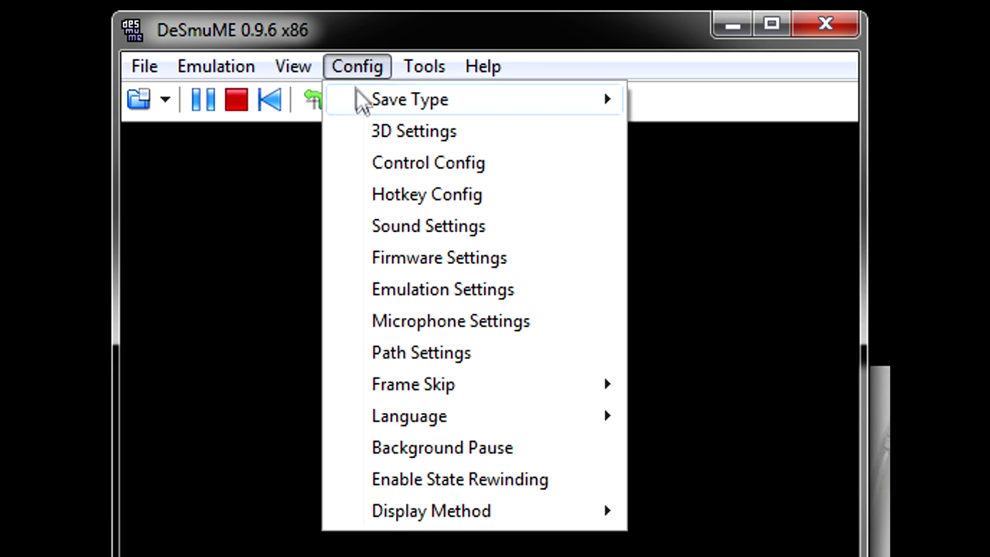
mouse_move(363, 105)
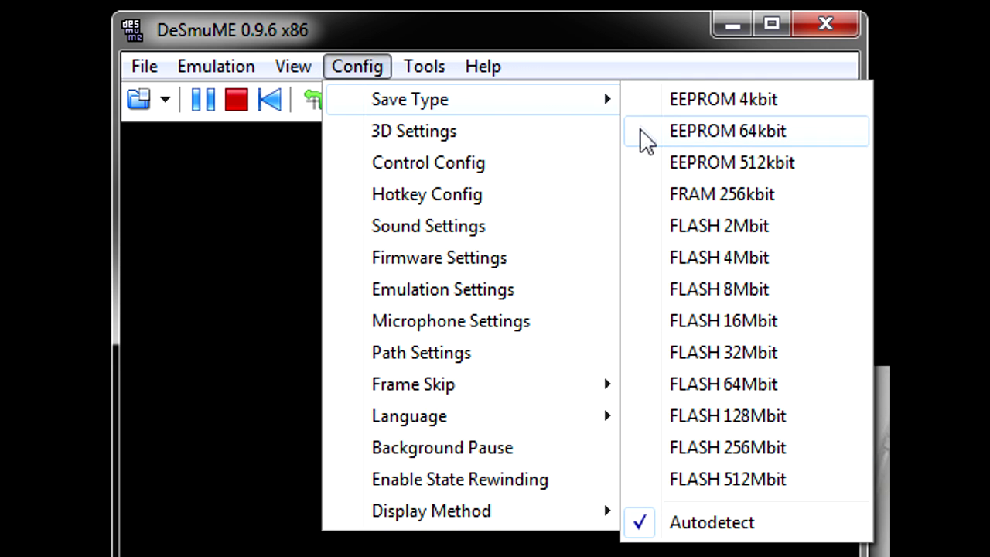
left_click(436, 132)
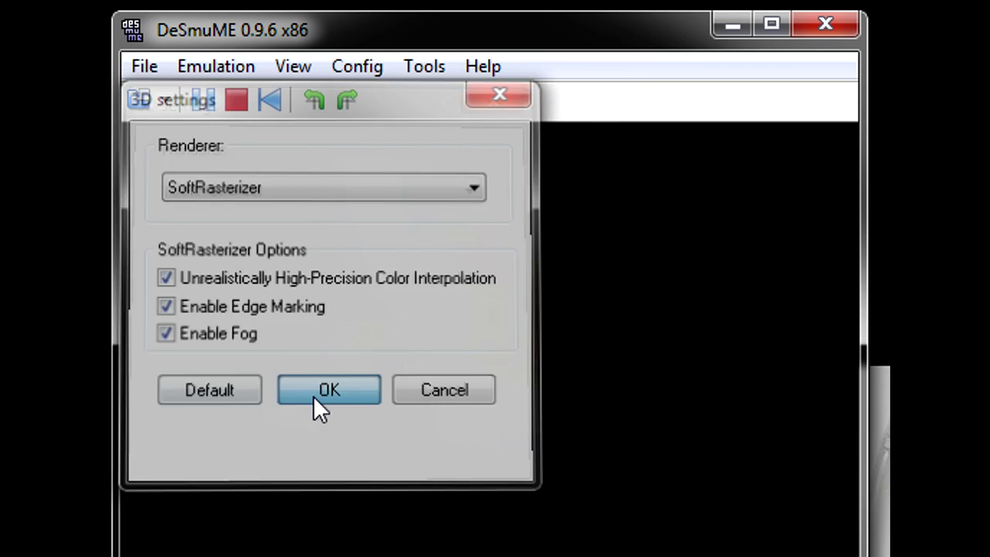
left_click(320, 394)
left_click(359, 68)
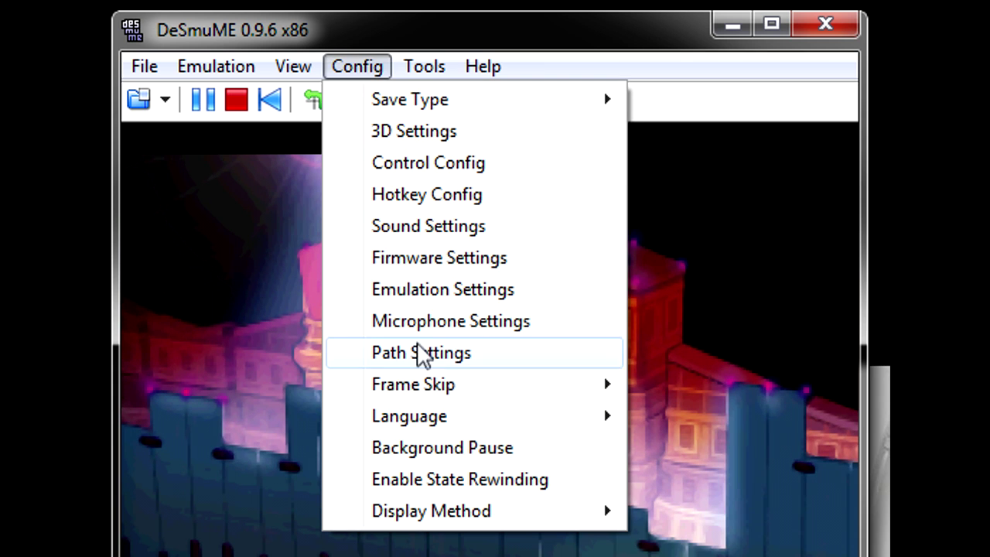
mouse_move(426, 387)
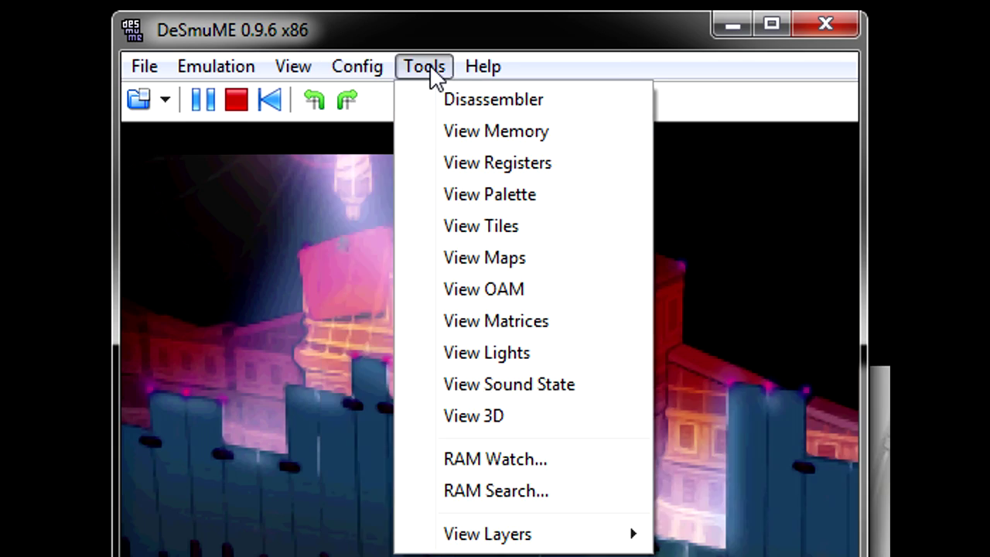
mouse_move(224, 70)
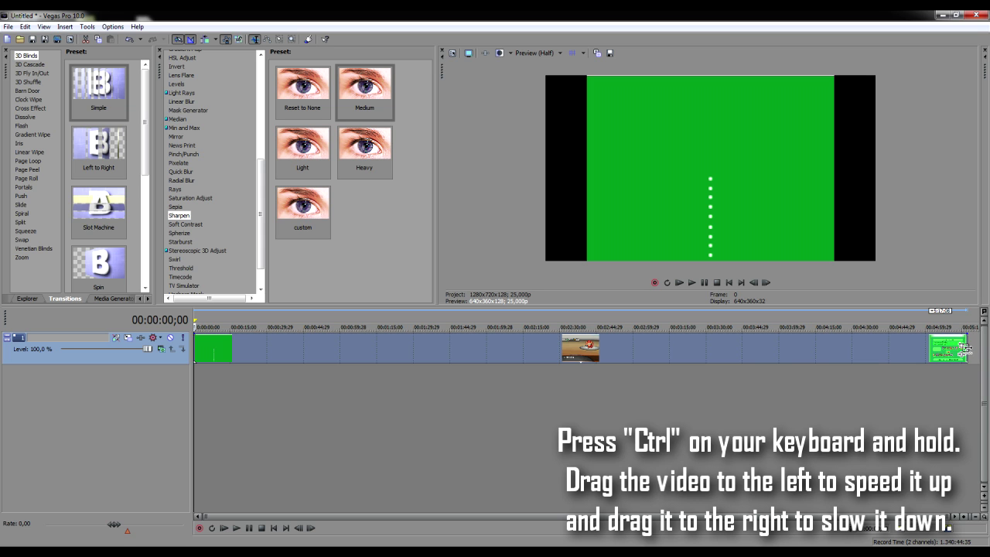
Speed up the game clip so the track ends near 00:03:15, checking it with playback
left_click_drag(964, 352, 739, 370)
left_click(412, 395)
key("space")
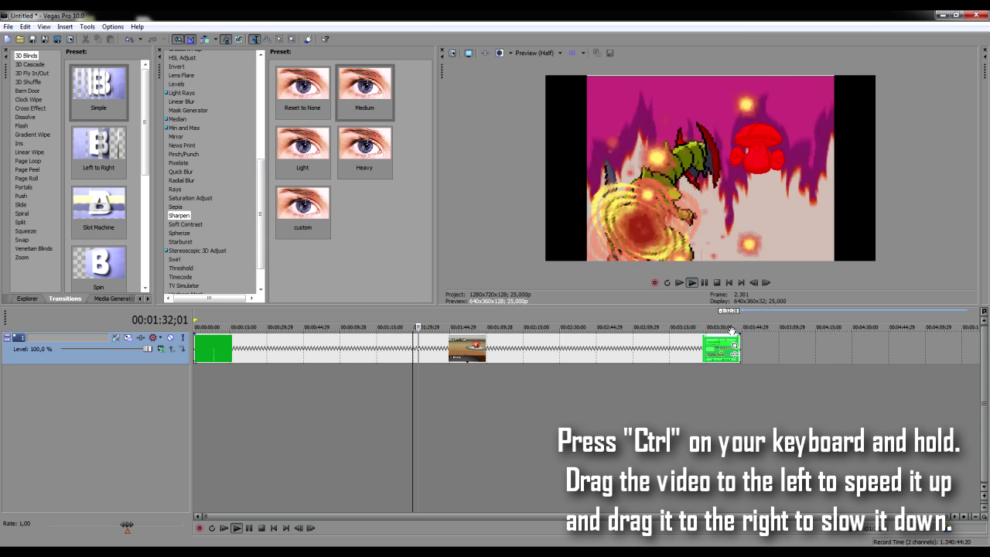
left_click_drag(738, 345, 680, 345)
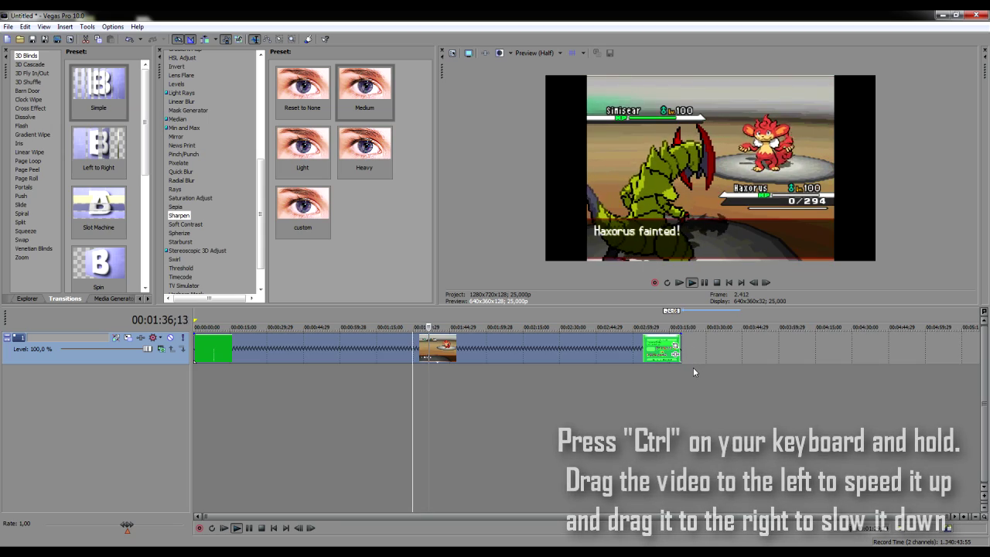
key("space")
Apply the Border Soft Edge preset to Capture -2, set to Solid, pure black (0,0,0), size 0,010
left_click(273, 527)
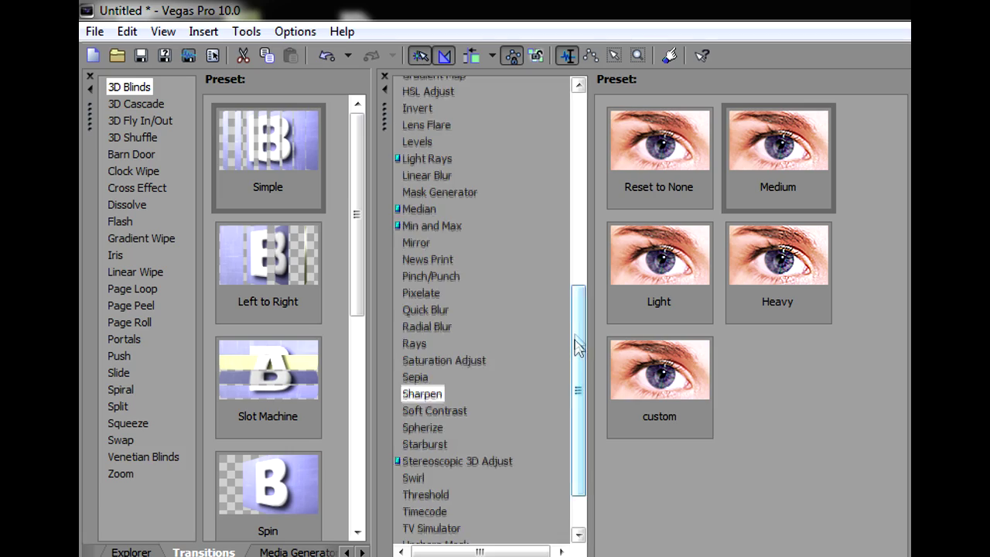
left_click_drag(577, 391, 575, 134)
left_click(413, 139)
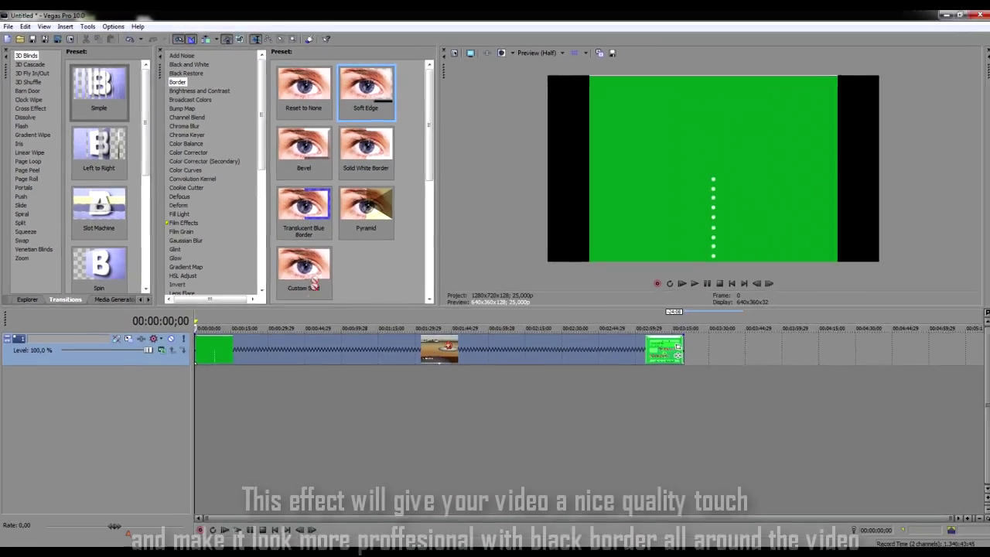
left_click_drag(313, 283, 308, 352)
left_click(241, 371)
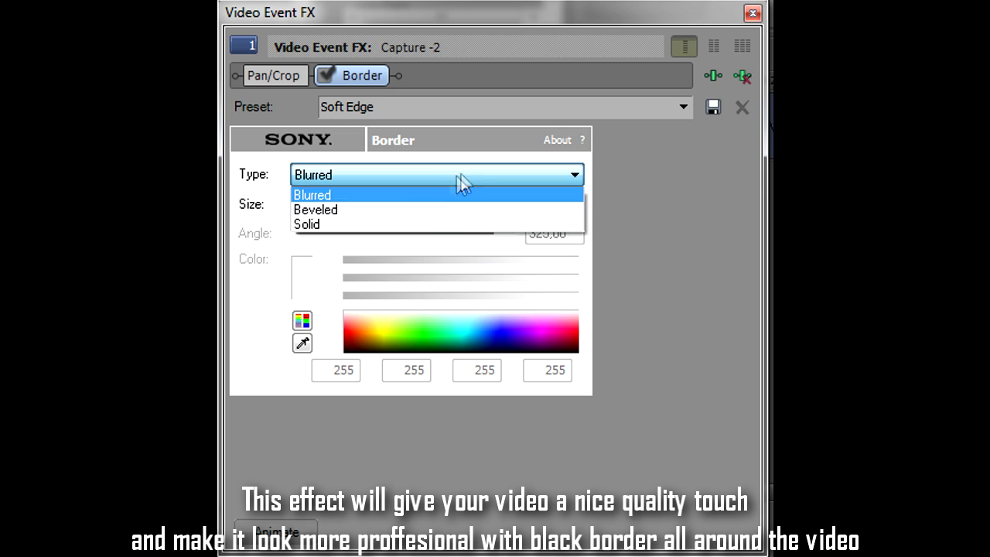
left_click(420, 225)
left_click(449, 351)
left_click_drag(453, 364, 449, 376)
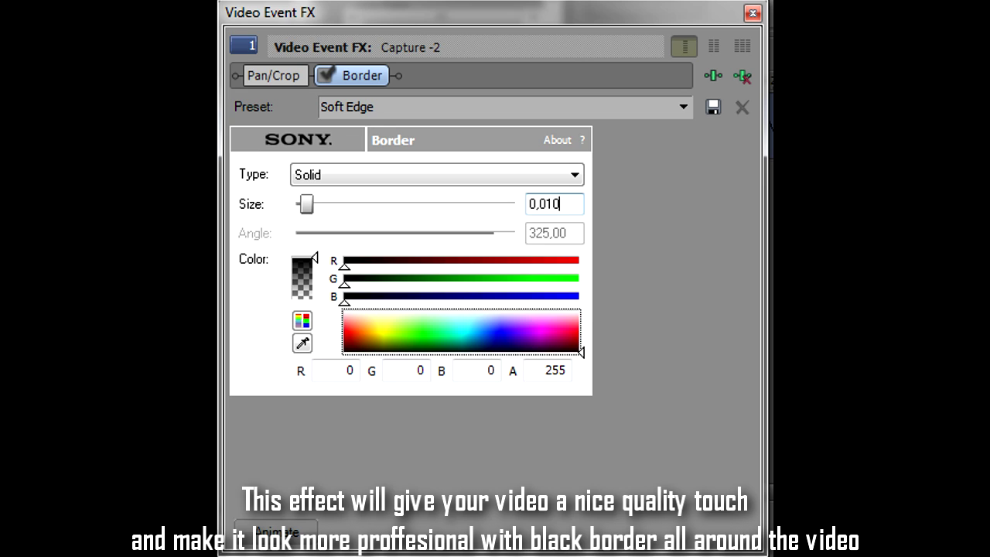
left_click(529, 204)
Turn off Maintain aspect ratio in the Capture -2 event's properties
left_click(752, 12)
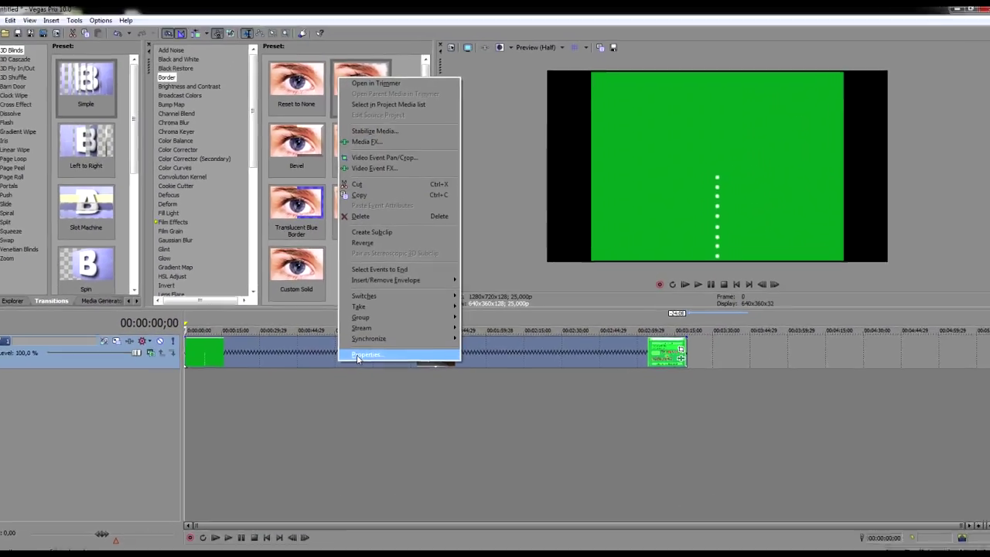
left_click(361, 355)
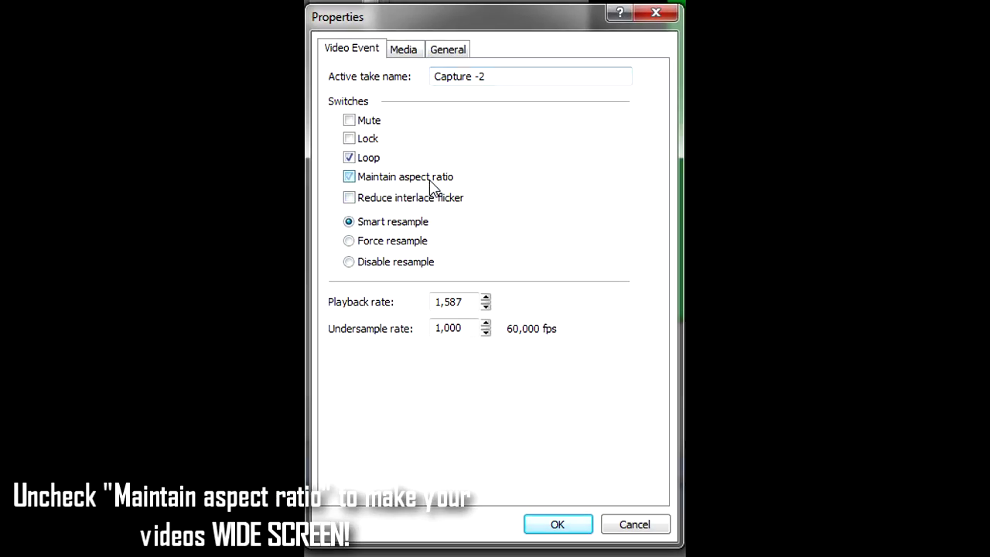
left_click(431, 184)
left_click(570, 526)
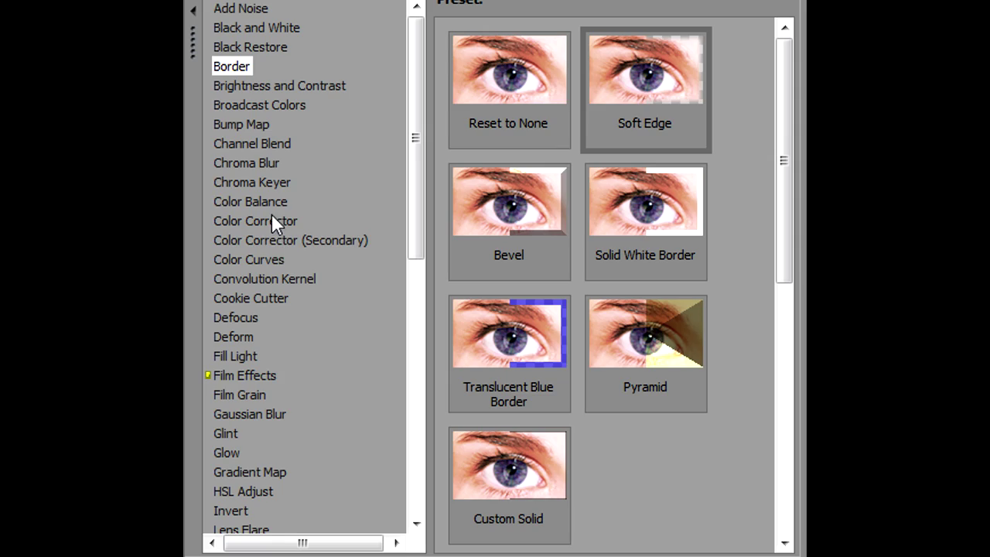
Apply the Color Corrector's Studio RGB to Computer RGB preset to the clip
left_click(268, 219)
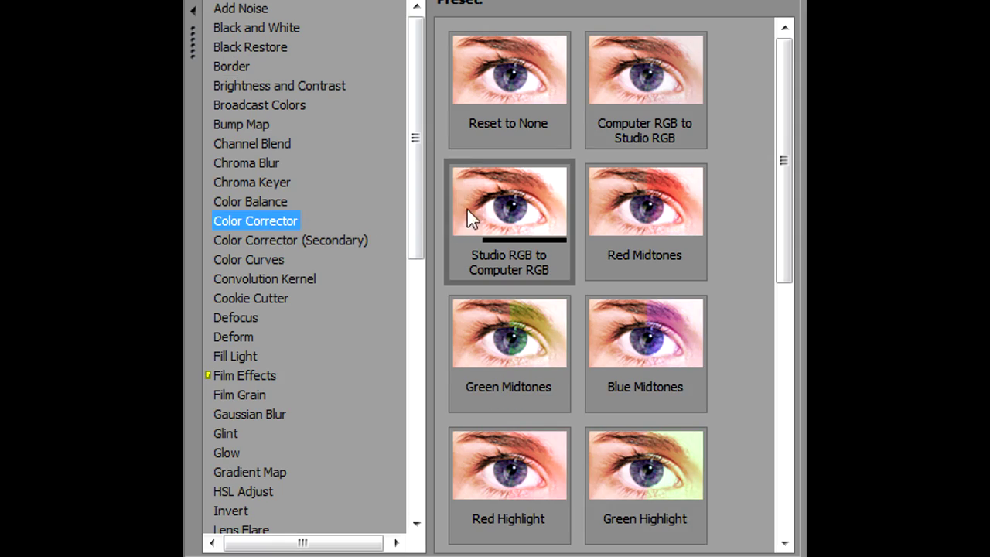
left_click(498, 216)
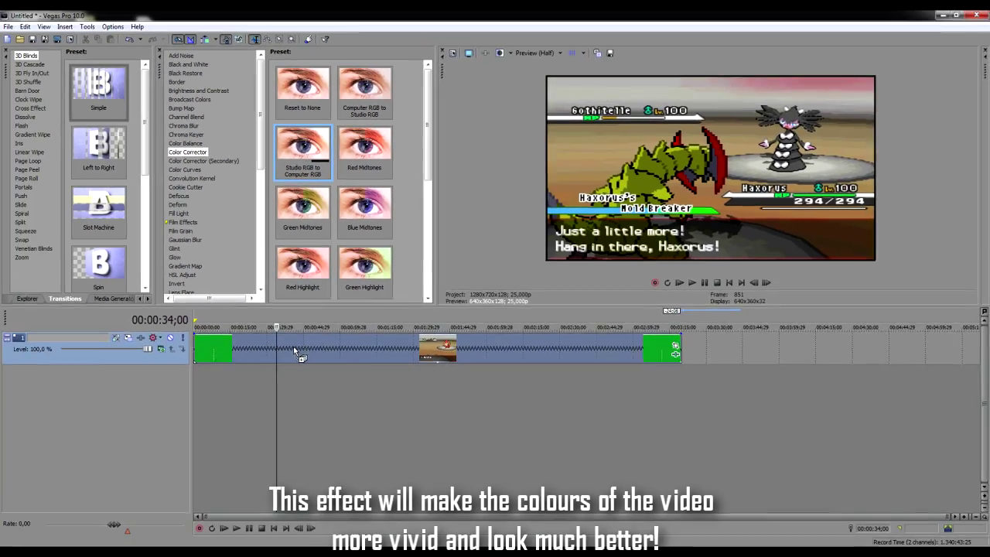
left_click_drag(498, 216, 460, 555)
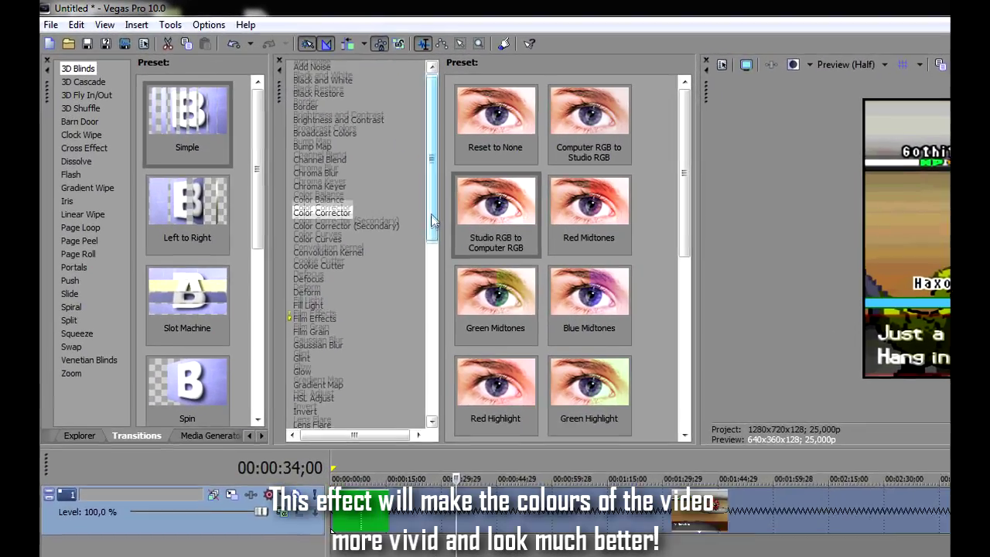
Add the custom Sharpen preset at amount 0,050, then select the whole project length
left_click_drag(387, 201, 371, 337)
left_click(410, 338)
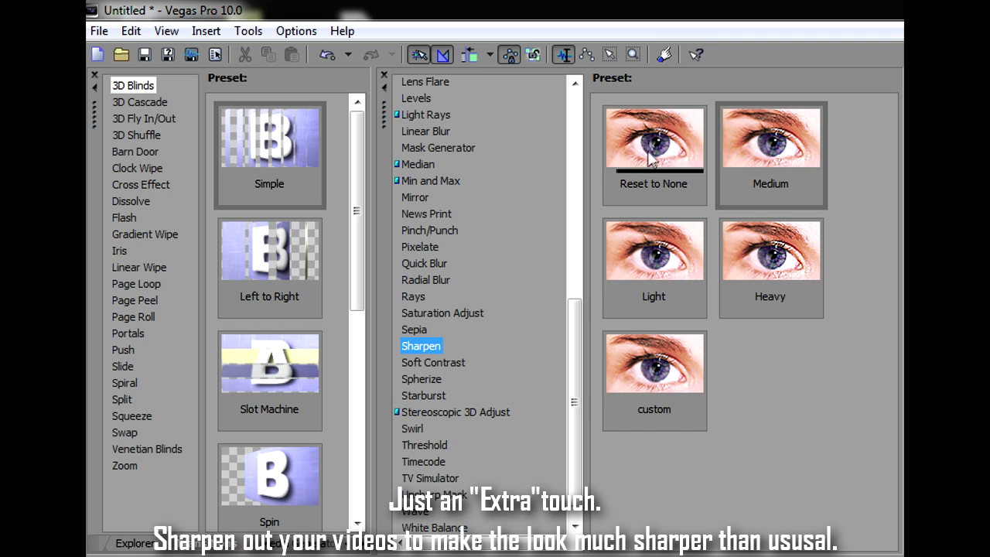
left_click_drag(663, 382, 315, 337)
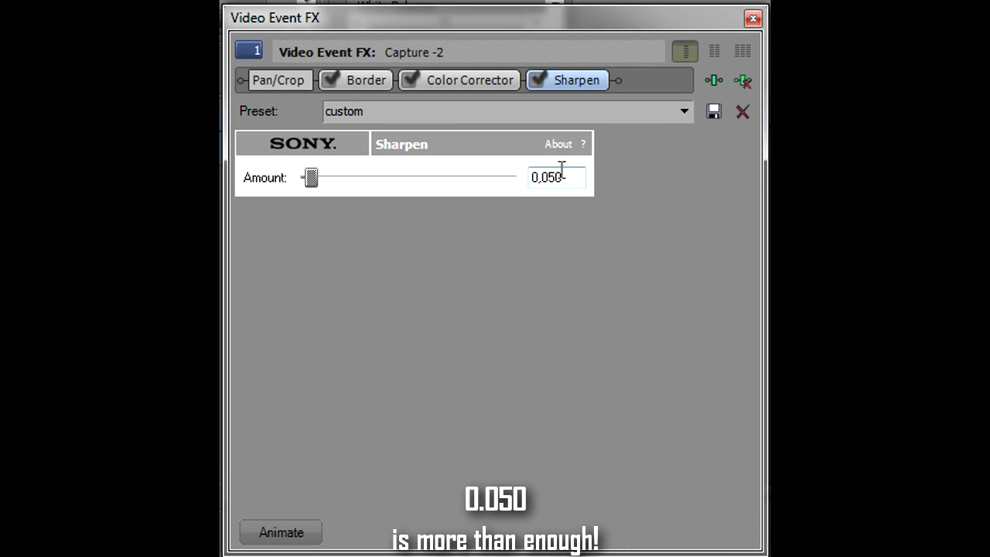
double_click(561, 174)
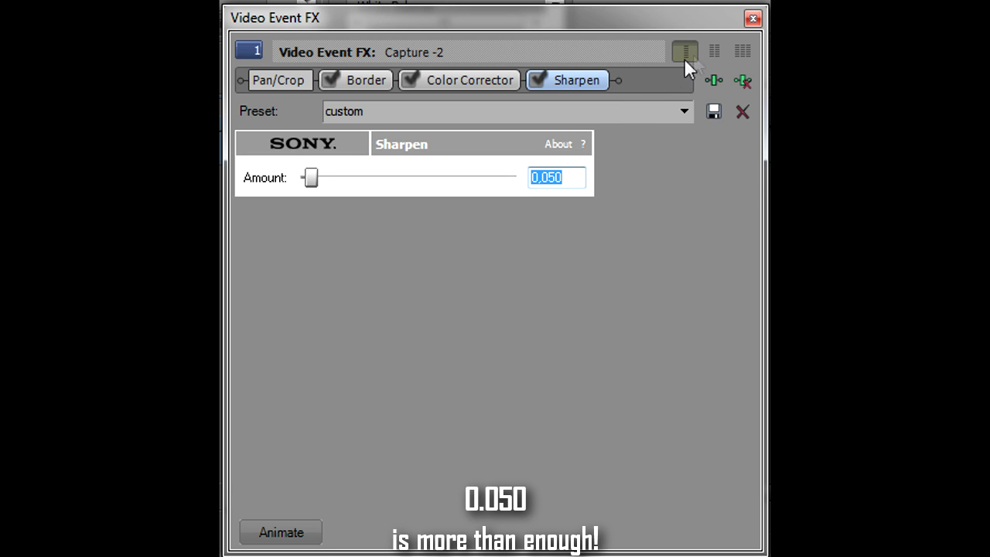
left_click(750, 19)
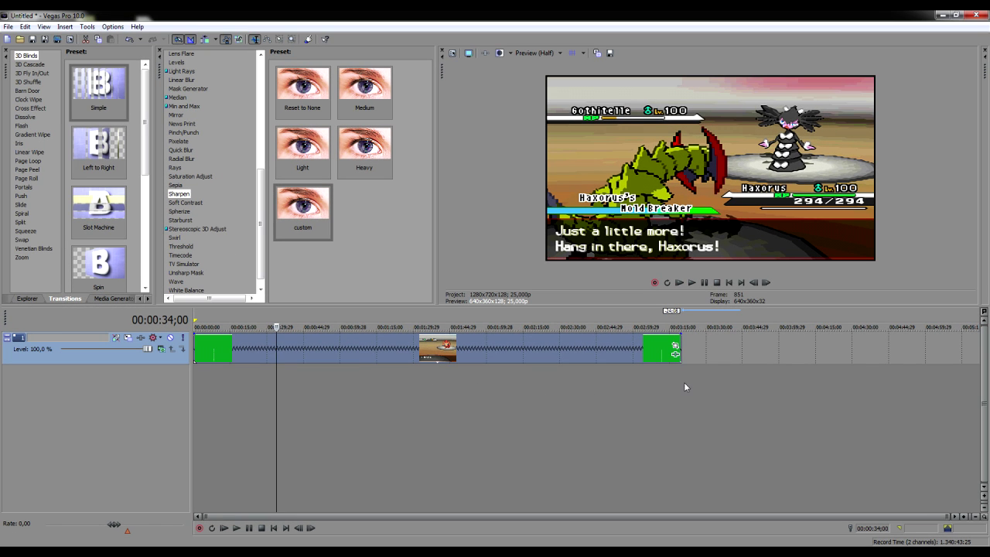
left_click_drag(683, 382, 187, 395)
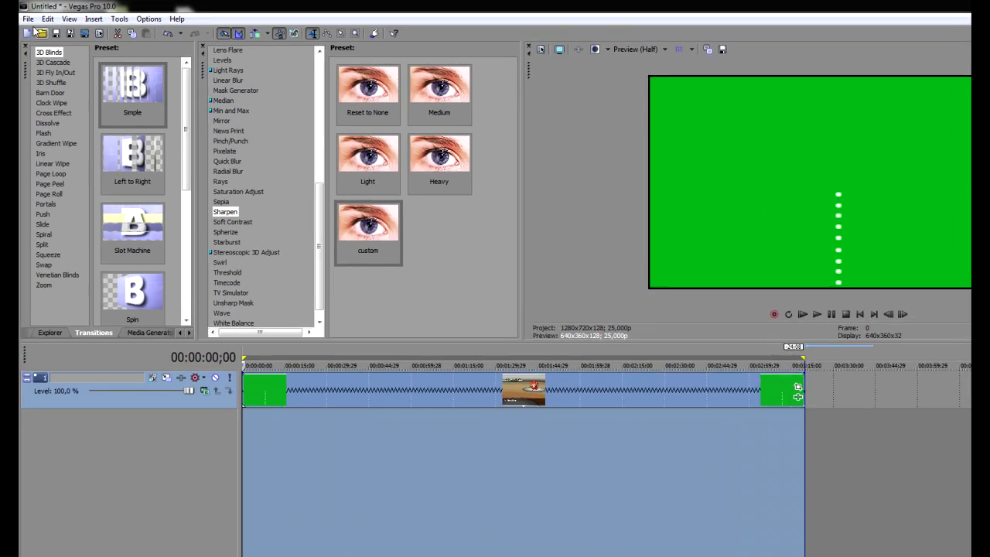
Set up Render As with MainConcept AVC/AAC (*.mp4) and the Custom HD (720p) template, opening Custom settings
left_click(27, 19)
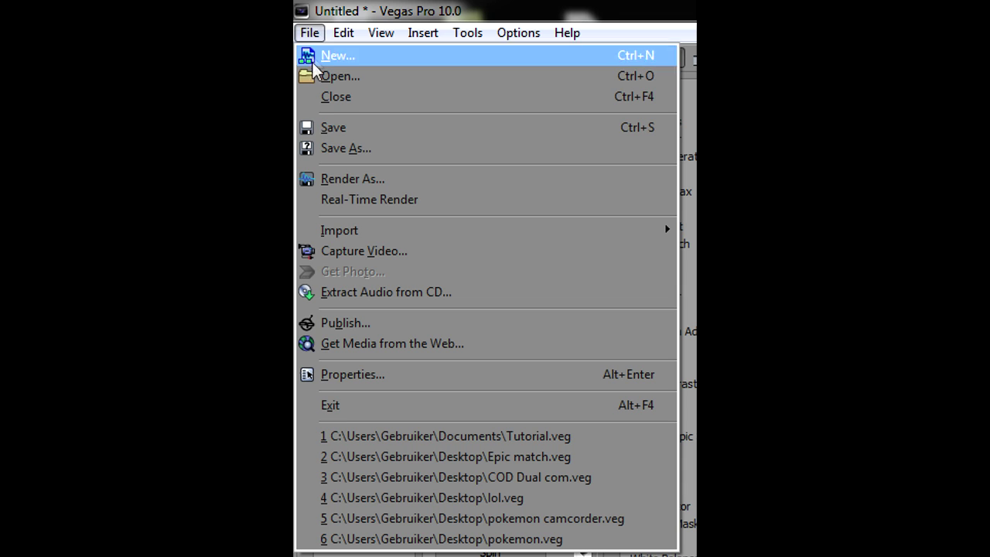
left_click(331, 178)
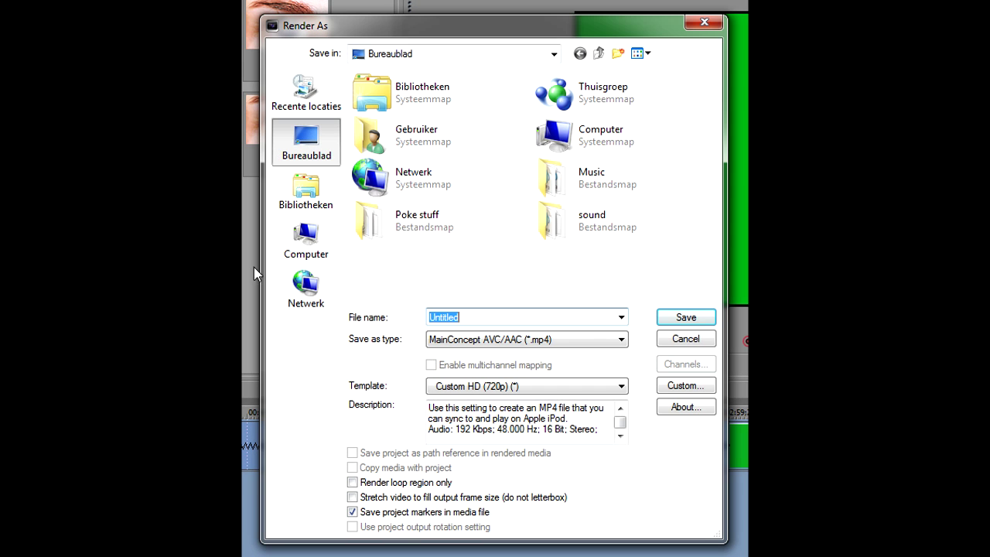
left_click(444, 343)
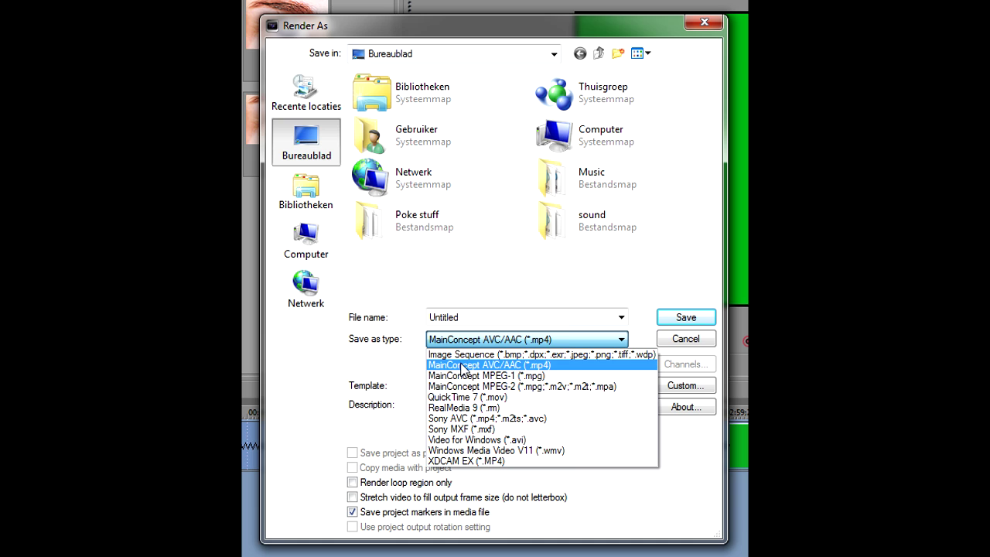
left_click(464, 365)
left_click(467, 386)
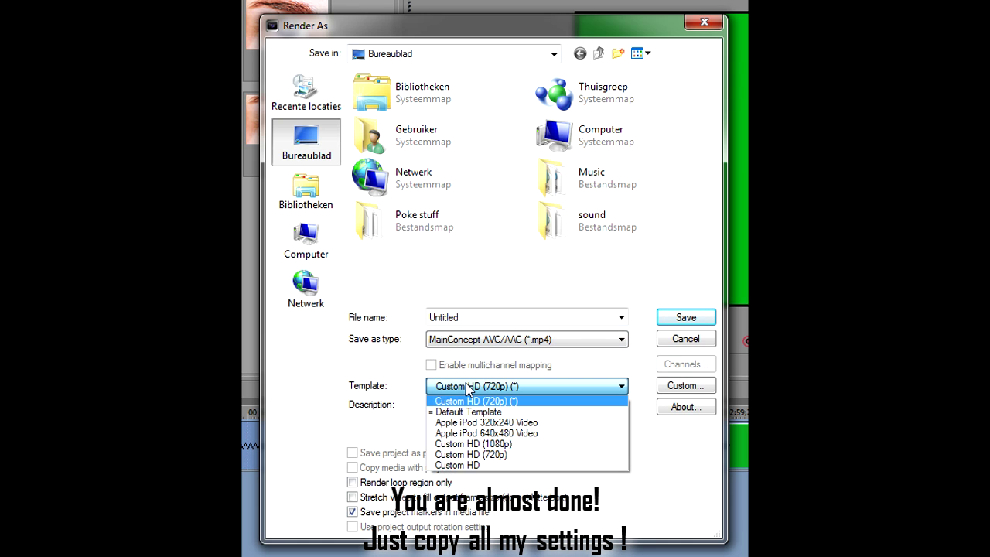
left_click(467, 389)
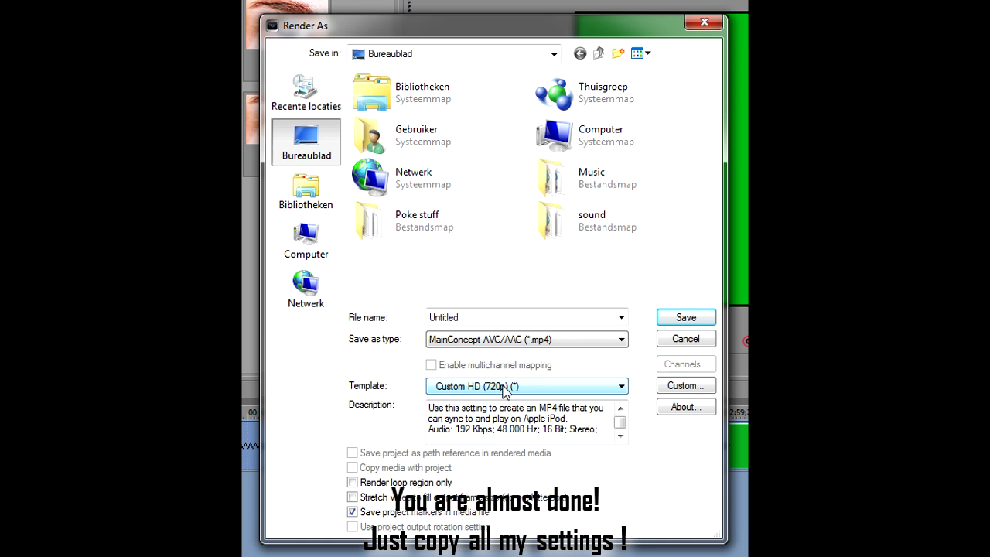
left_click(677, 390)
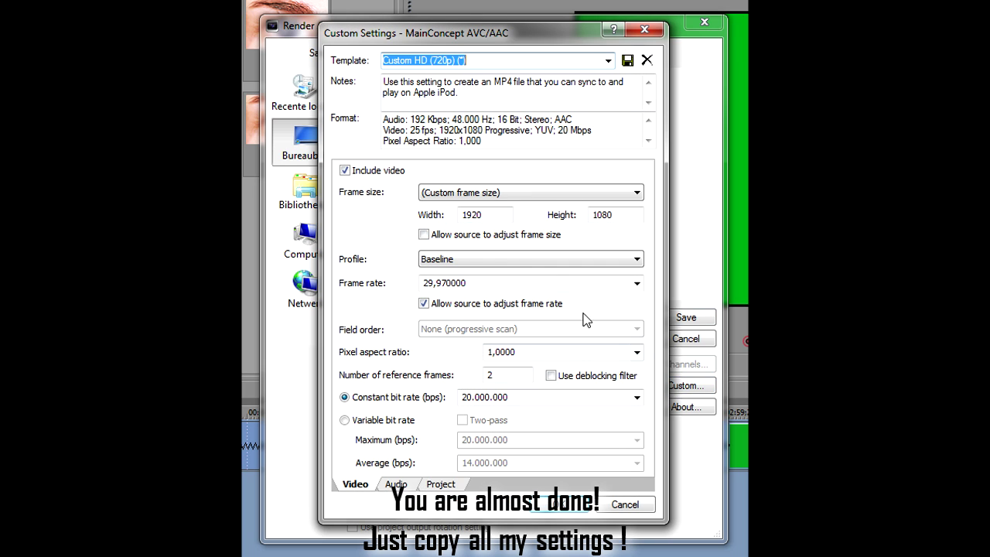
Enter a frame size of 1280 width by 720 height
left_click_drag(490, 215, 447, 215)
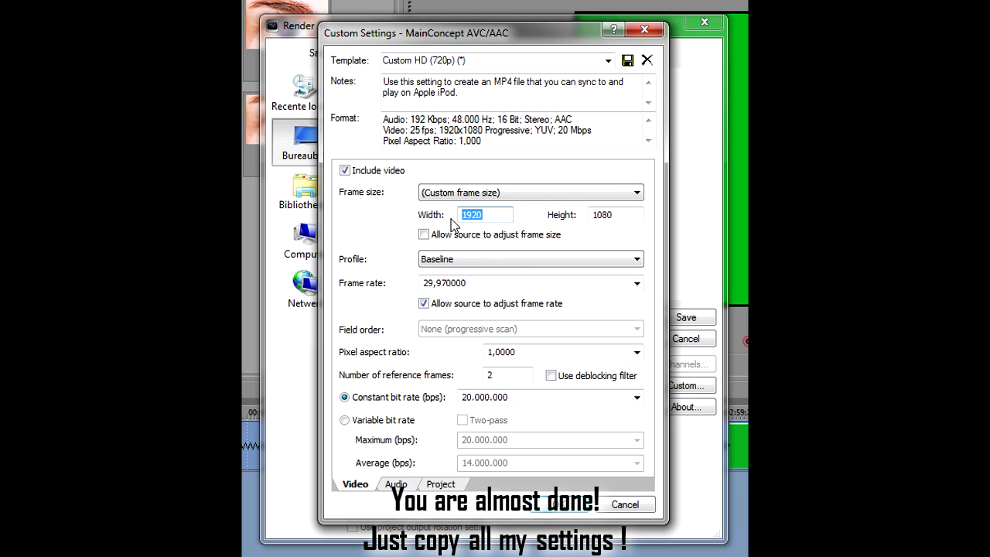
left_click_drag(622, 215, 573, 216)
left_click_drag(496, 214, 437, 223)
type("1")
key("Tab")
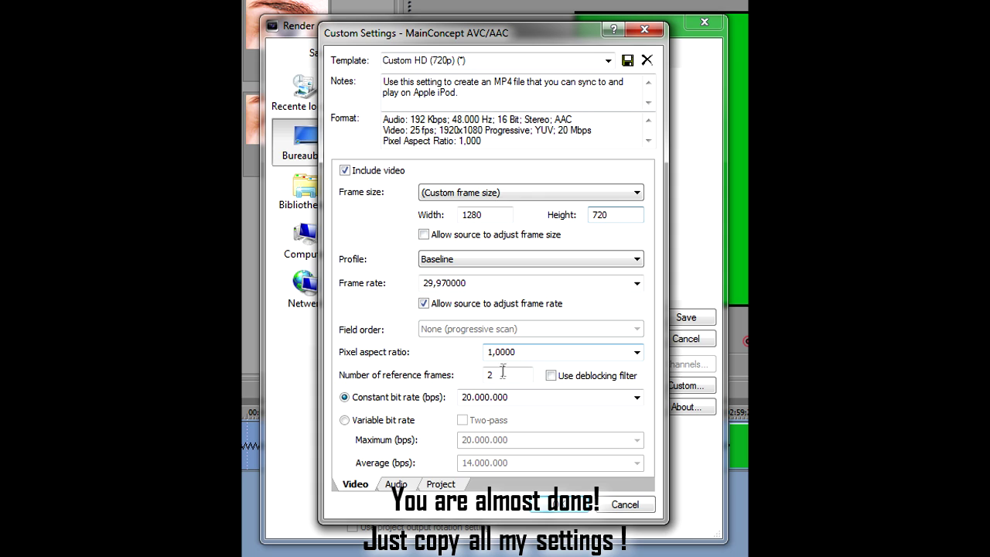
Keep the 20.000.000 bit rate, review the Audio and Project settings, and accept
left_click(637, 399)
left_click(638, 399)
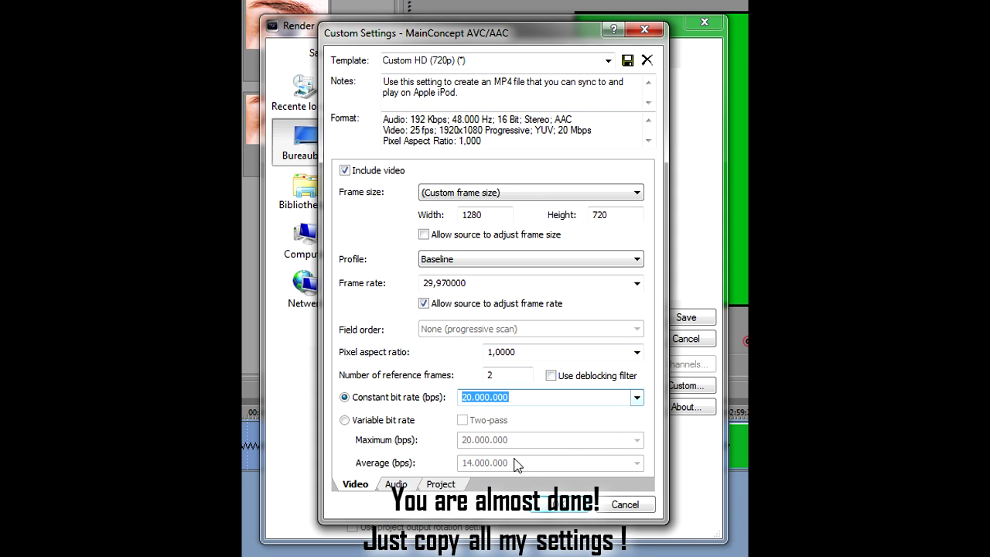
left_click(395, 484)
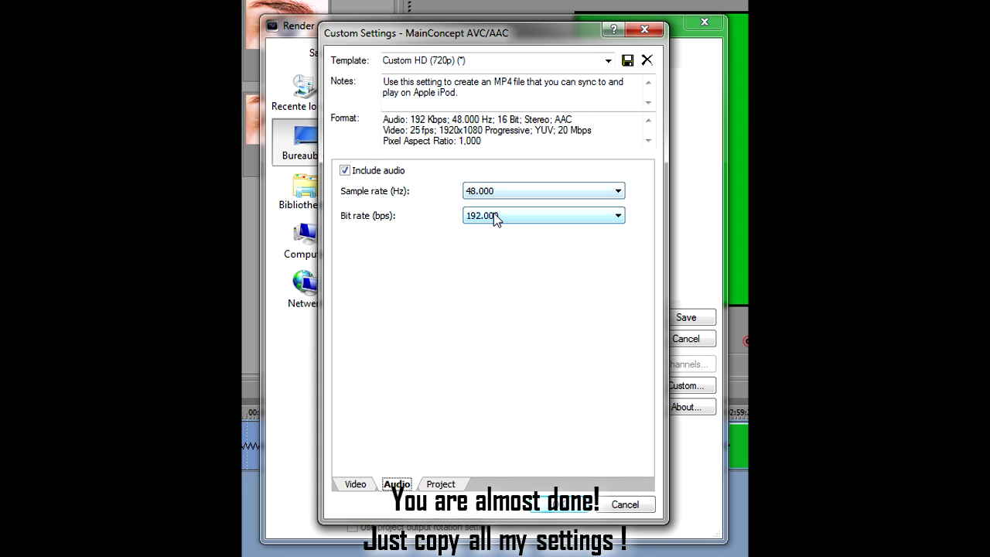
left_click(440, 484)
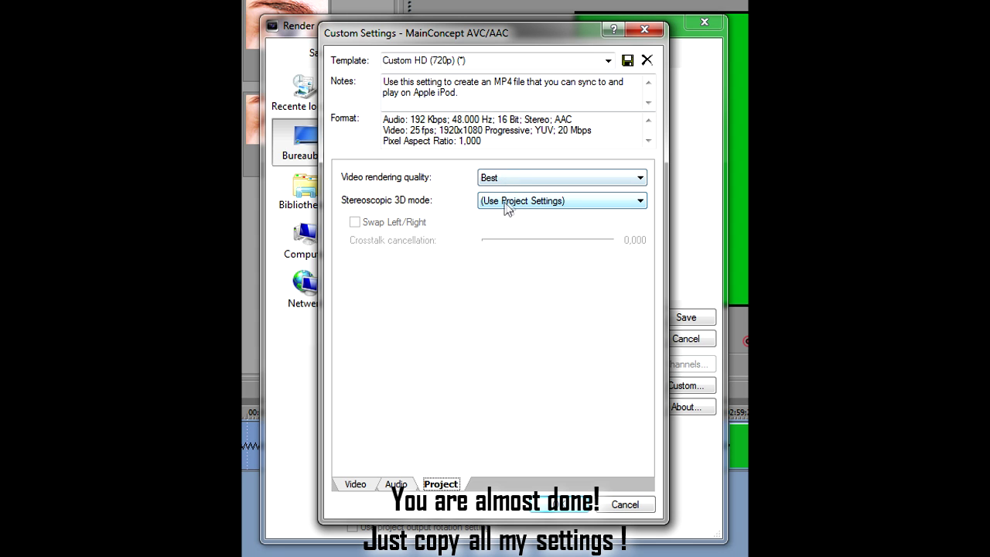
left_click(555, 504)
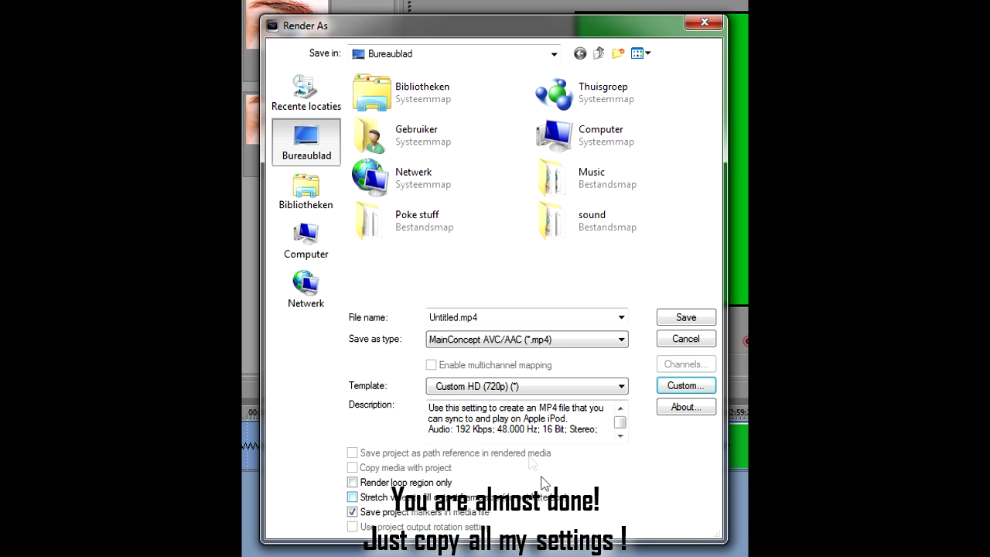
Name the output file Epic Quality and start rendering
left_click(581, 318)
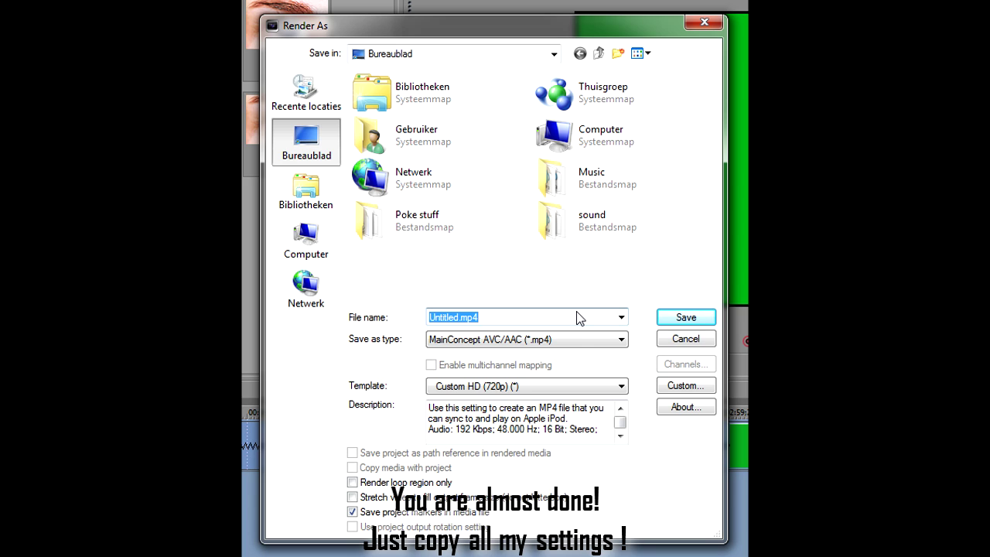
type("Epic Quality")
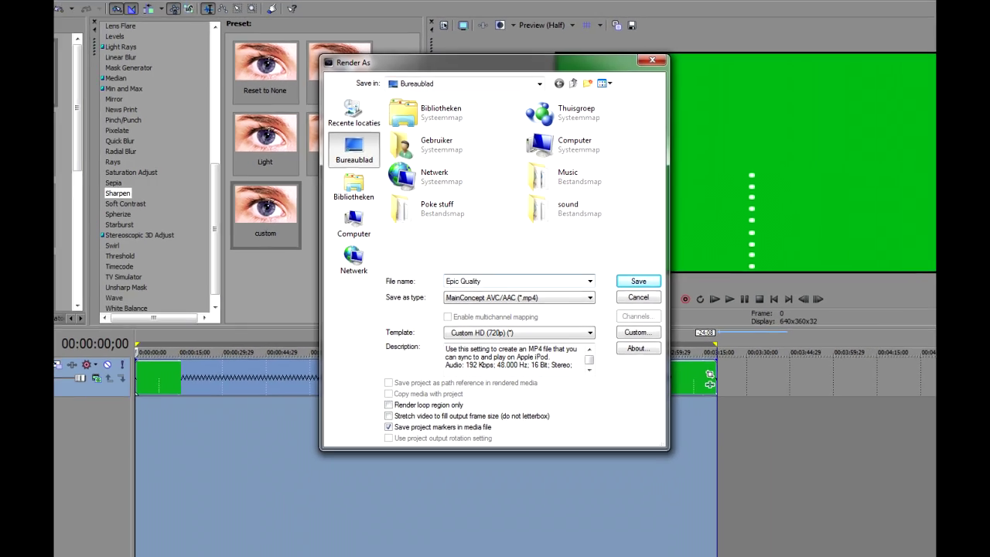
key("Return")
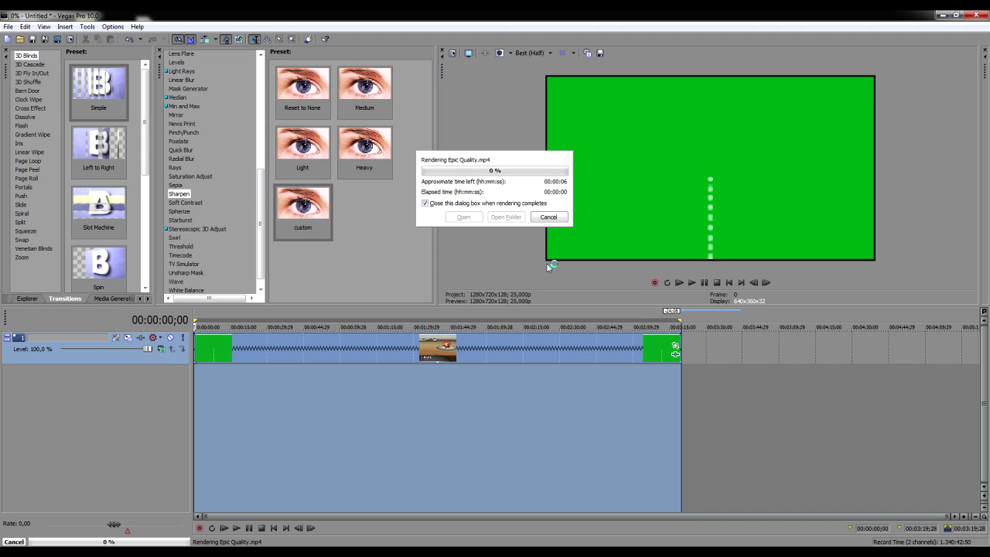